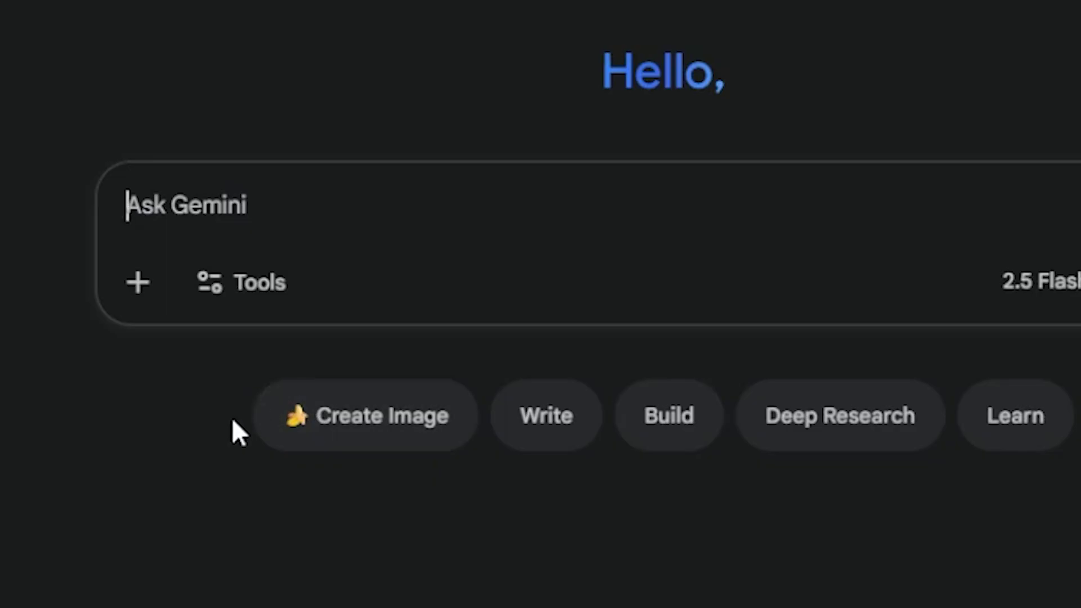
Step: Start an image creation request and upload the portrait photo of the man at his desk
left_click(338, 445)
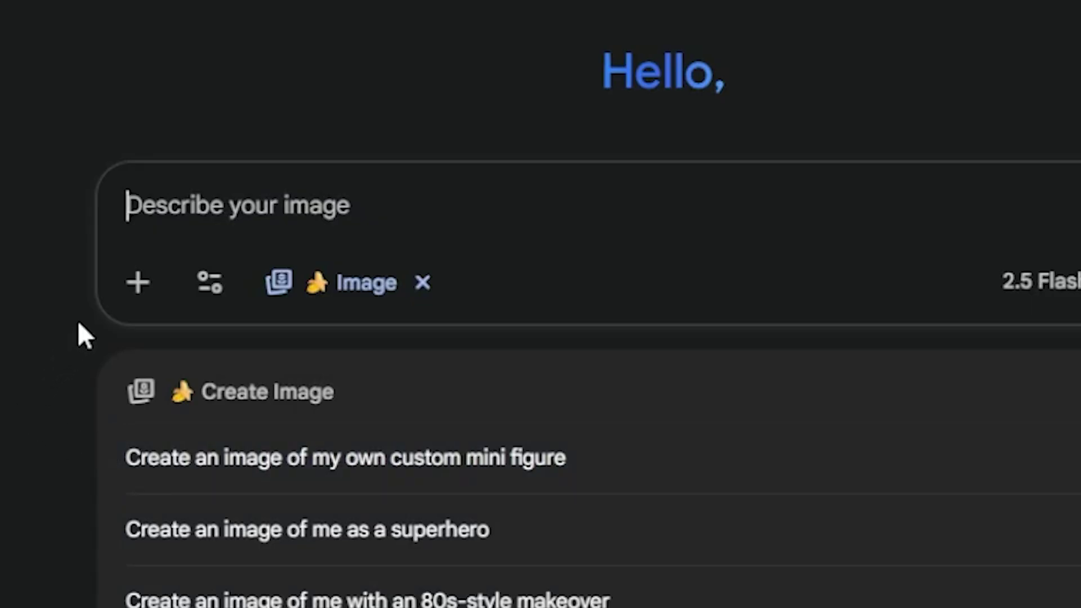
left_click(141, 294)
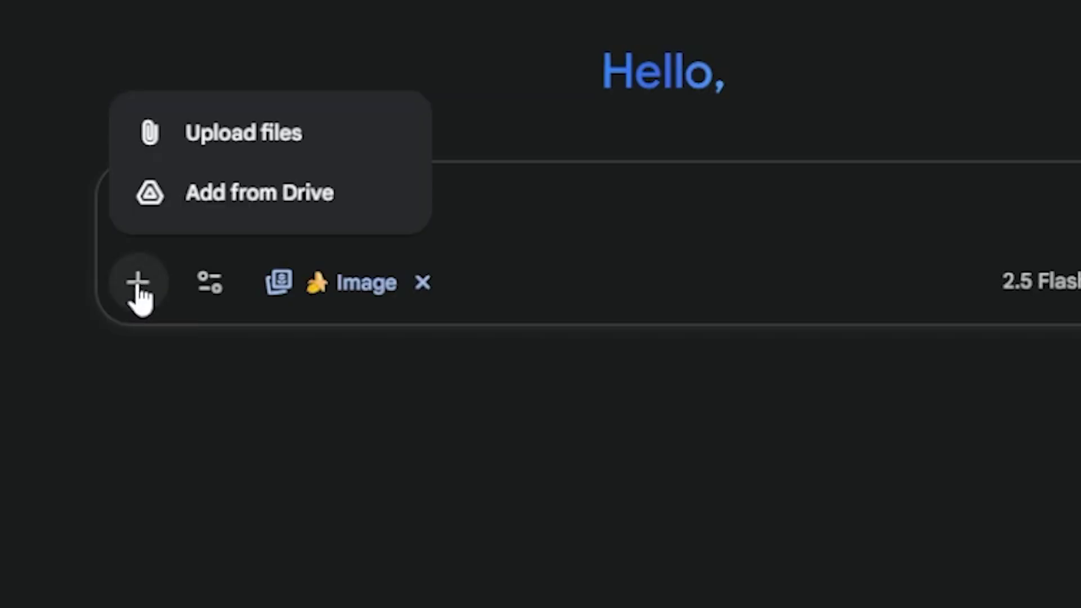
left_click(191, 131)
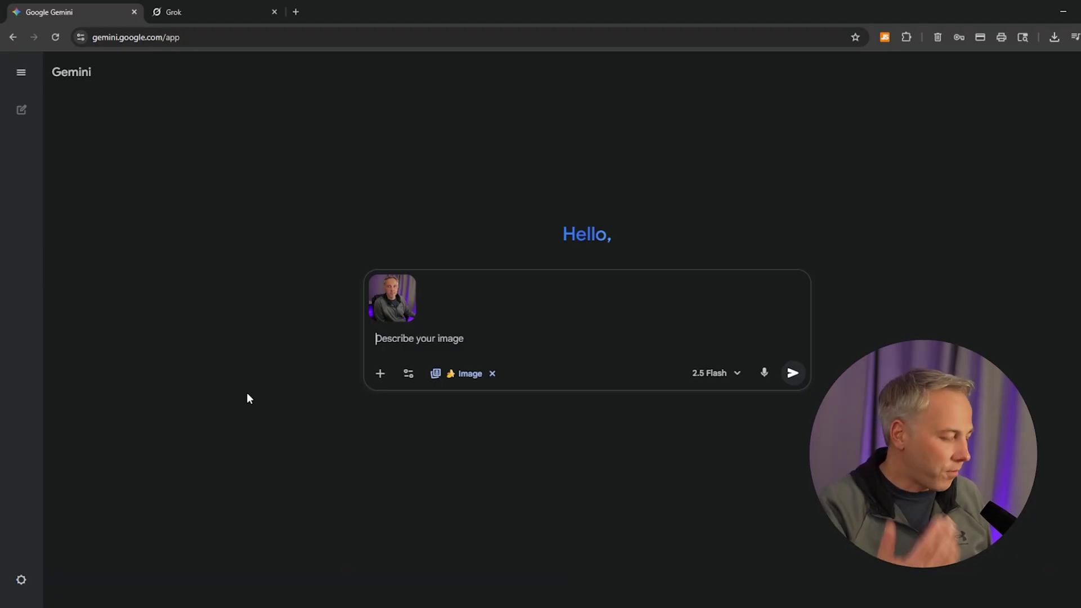
Step: Submit the prompt "create a piece of work in the style of an oil painting using this photo" and enlarge the generated image
type("create a pie")
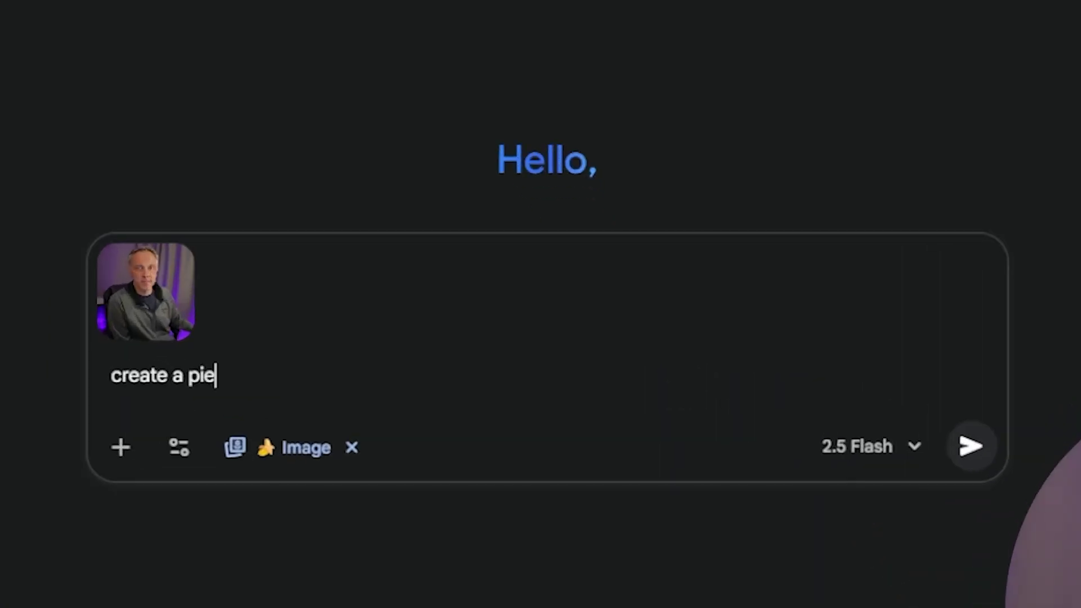
type("ce of work in the style of an oi")
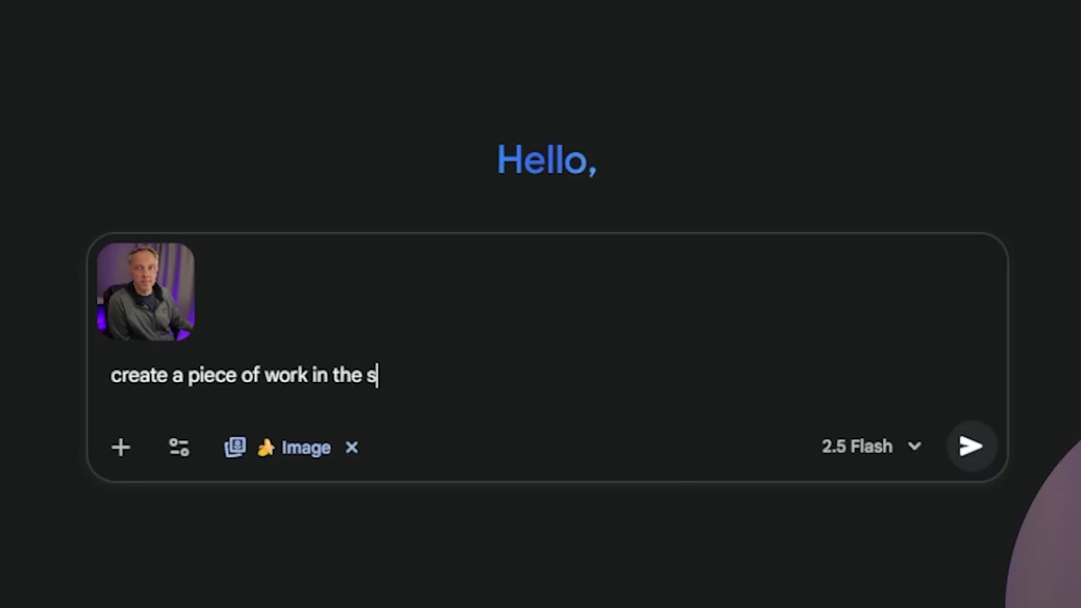
type("l painting using this photo")
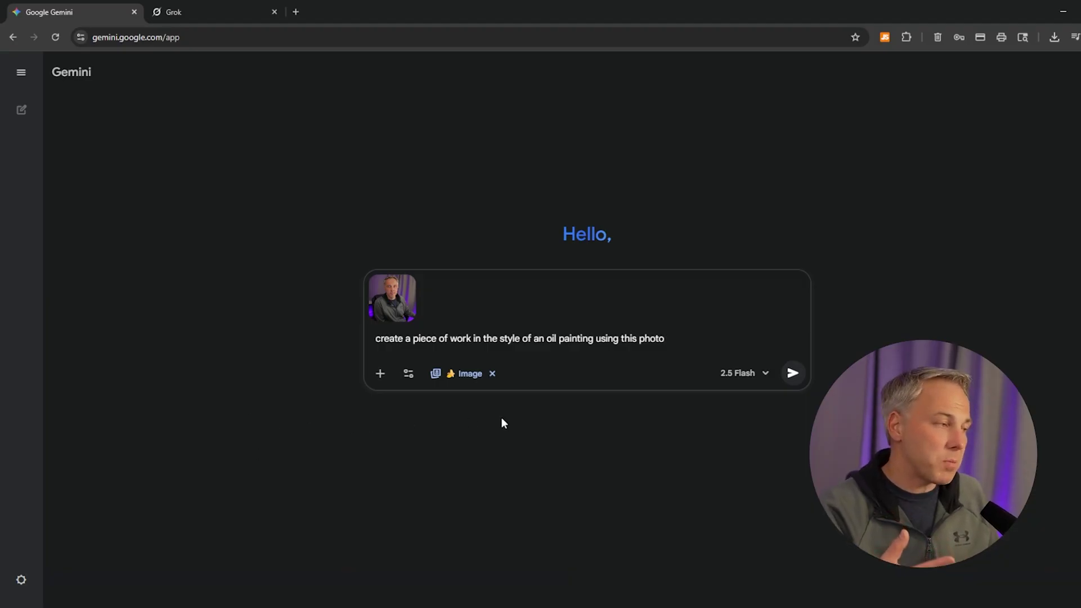
left_click(793, 375)
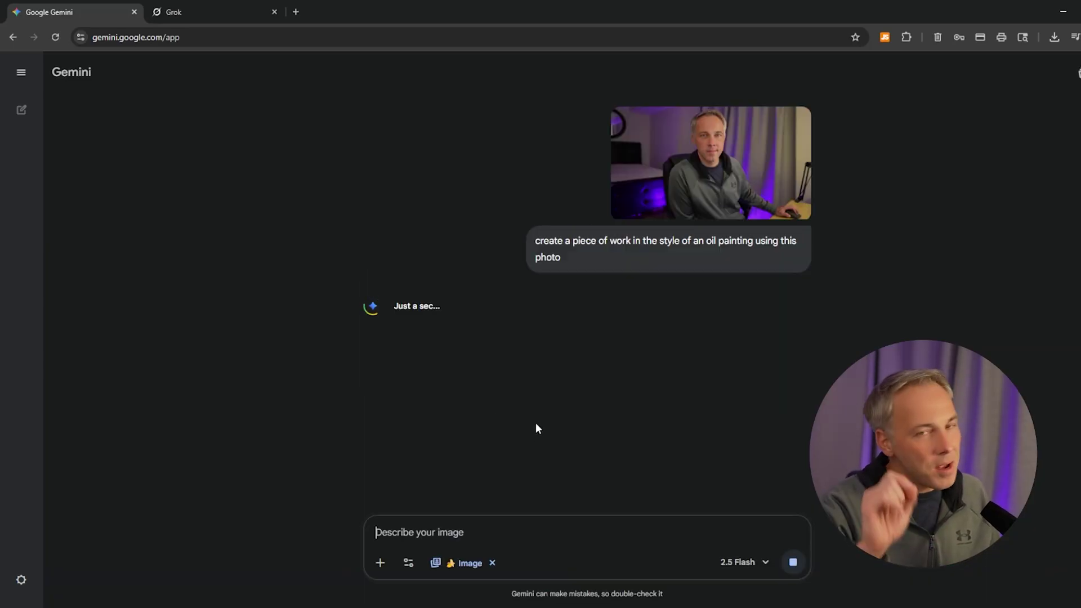
left_click(500, 441)
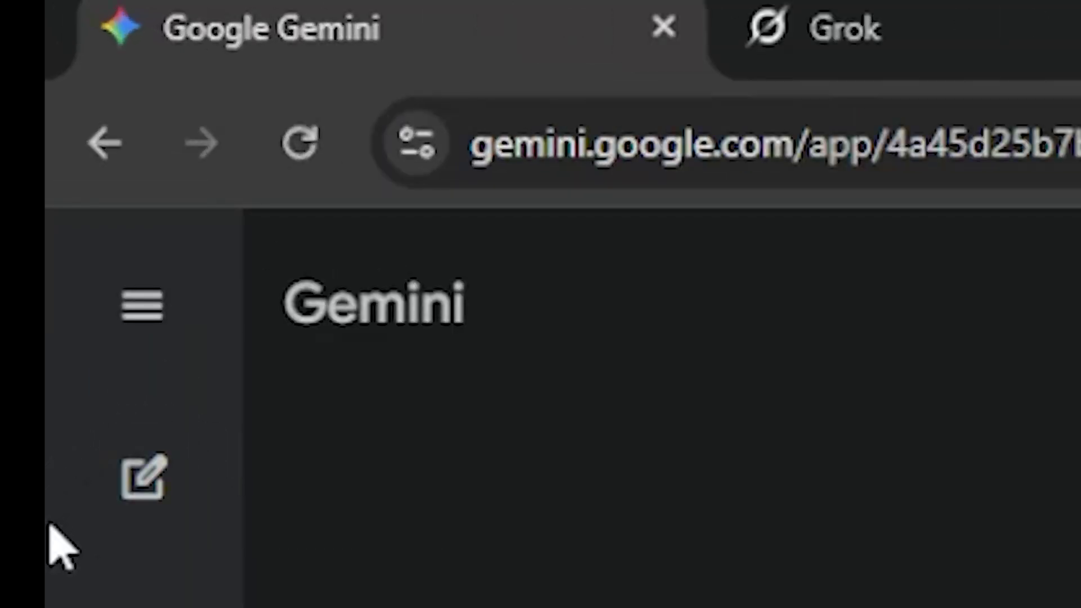
Step: Start a new chat for image creation and upload the same portrait photo
left_click(128, 510)
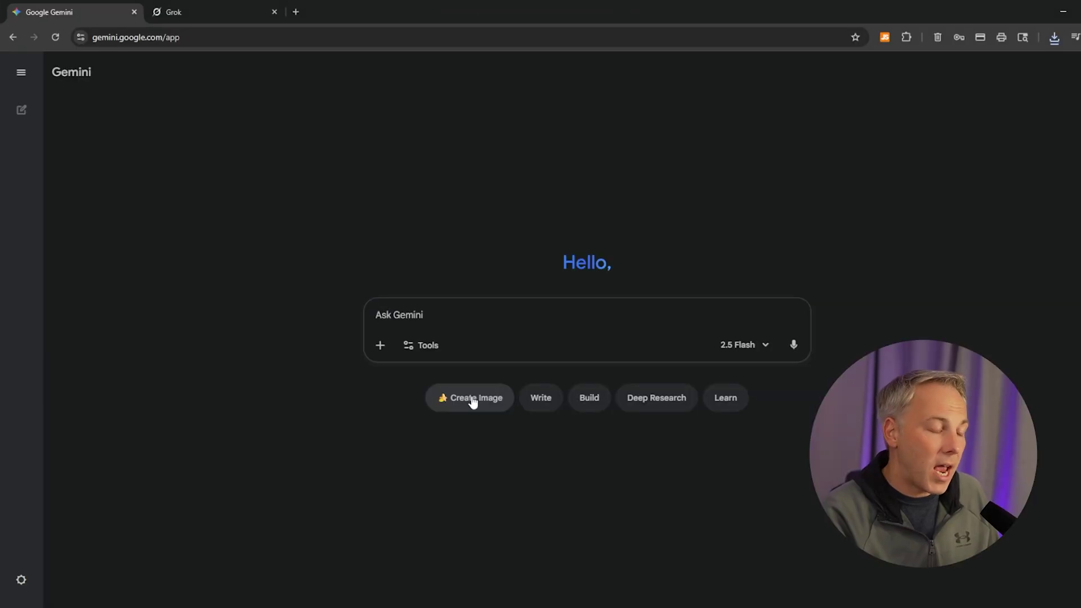
left_click(473, 400)
left_click(380, 345)
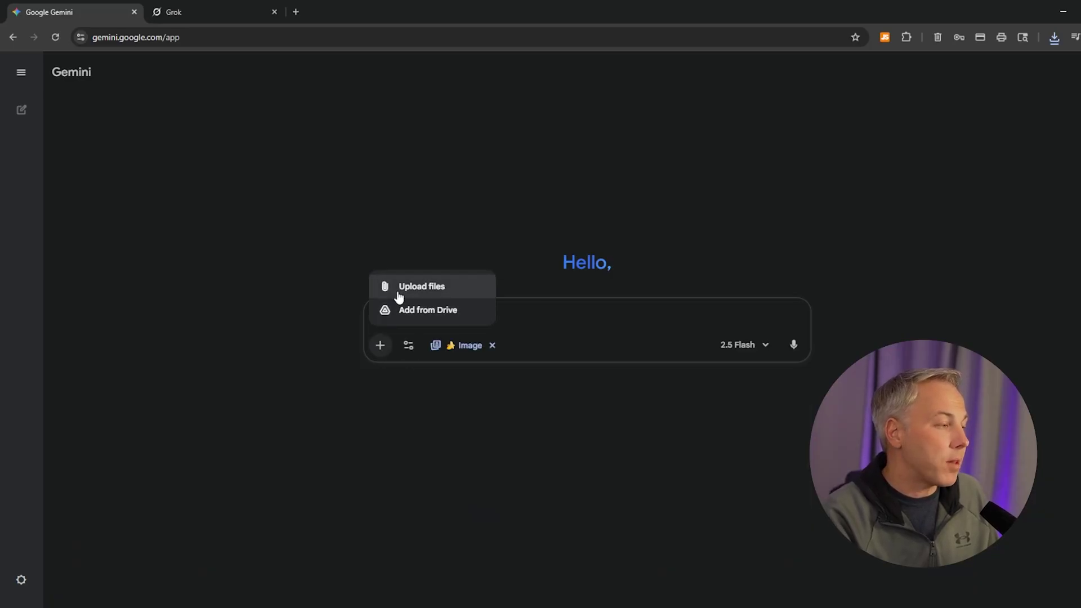
left_click(402, 289)
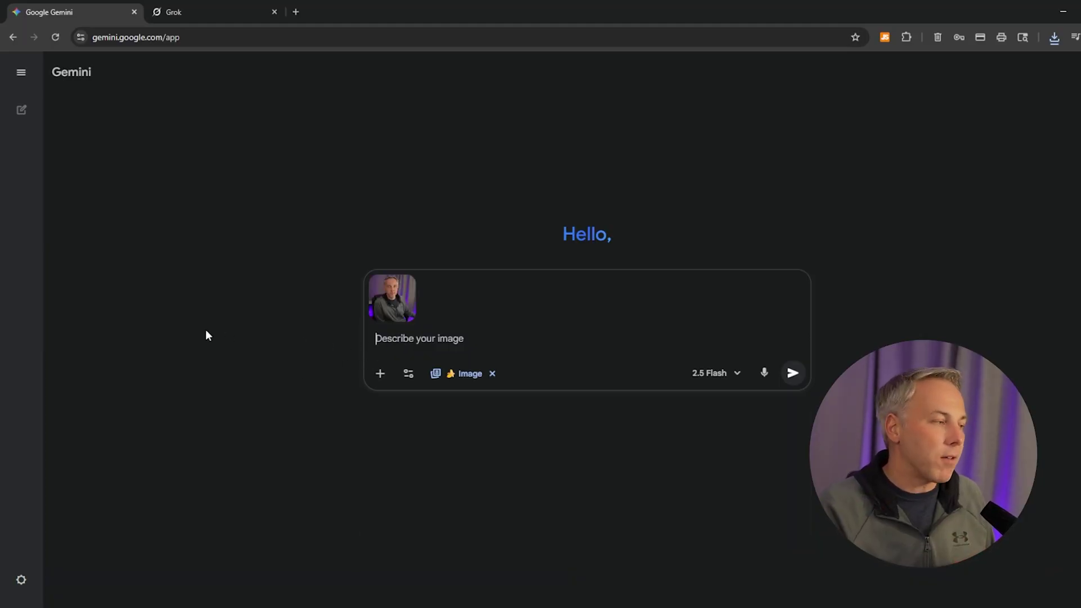
Step: Generate an image with the prompt "create pop art artwork using this photo" and return from its enlarged view to the chat
type("create pop art artwork using this photo")
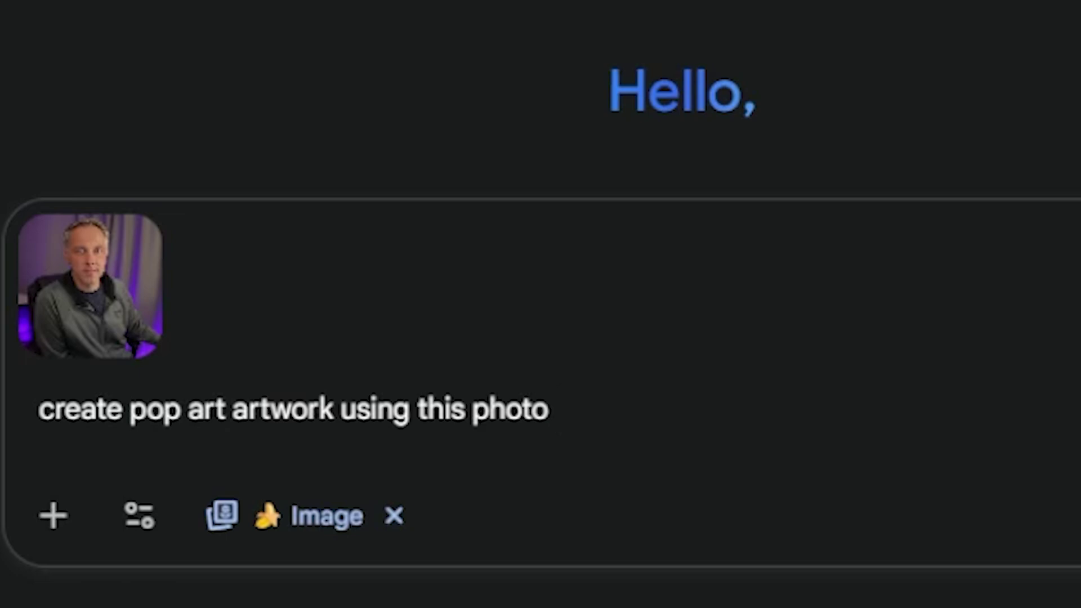
key("Return")
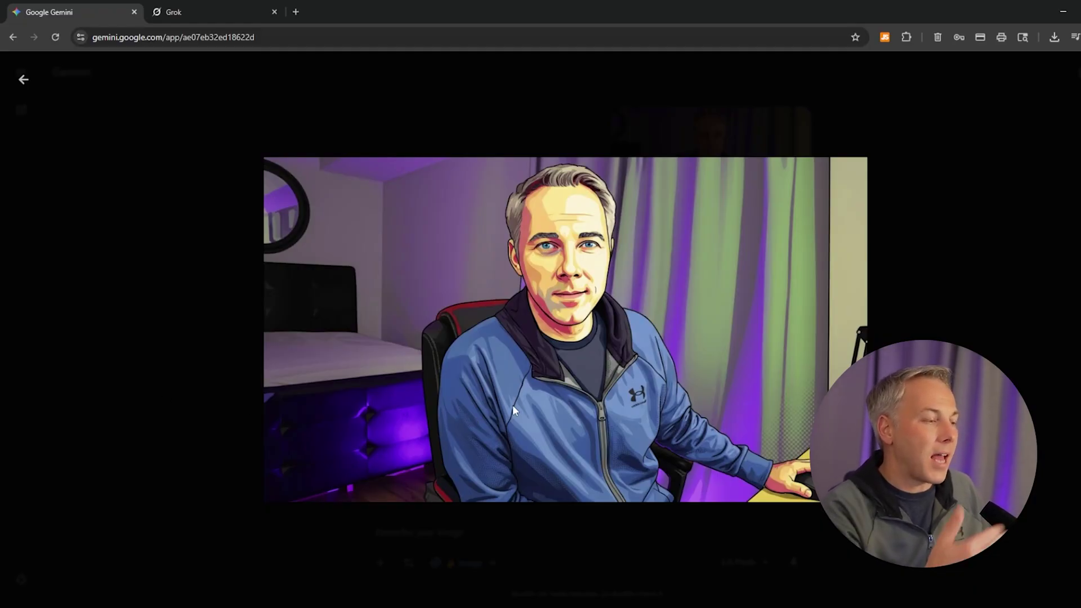
left_click(180, 338)
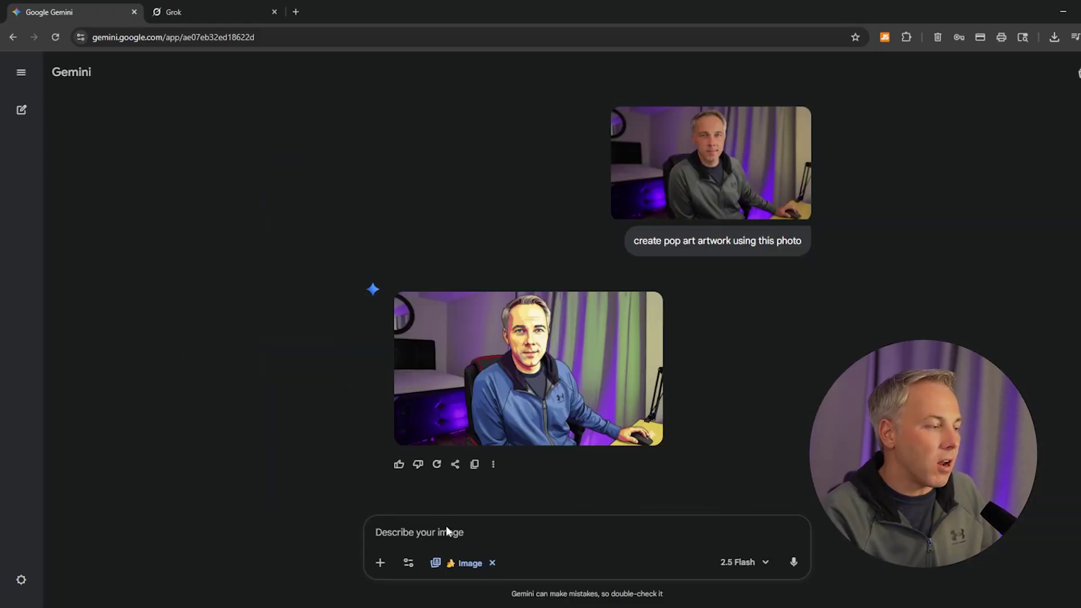
Step: Request an edit of the pop art image with the prompt "change the color of the sweatshirt to dark blue"
type("change the color of th")
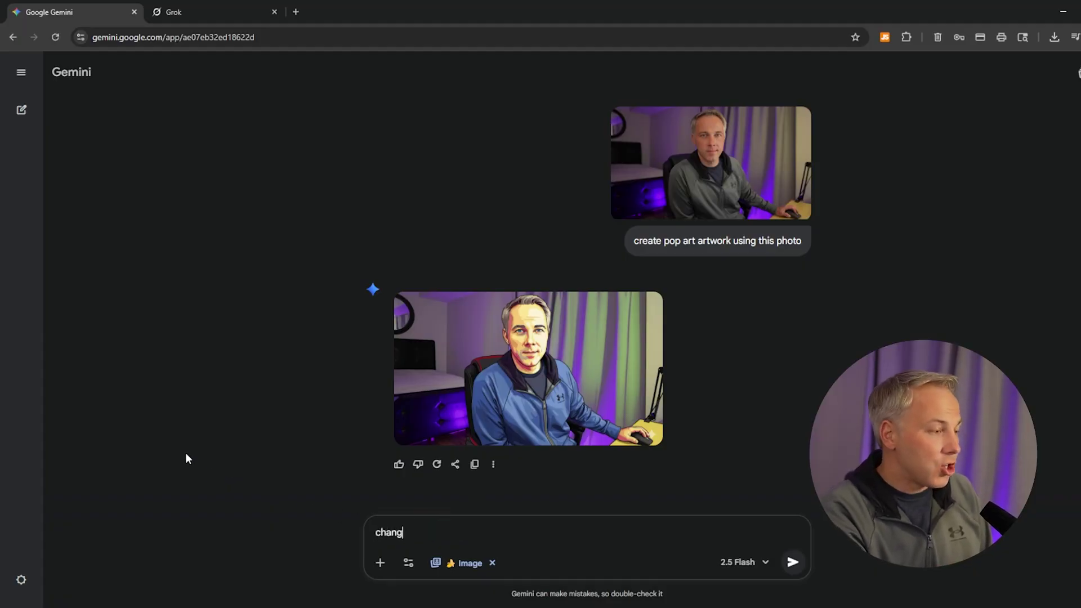
type("e s")
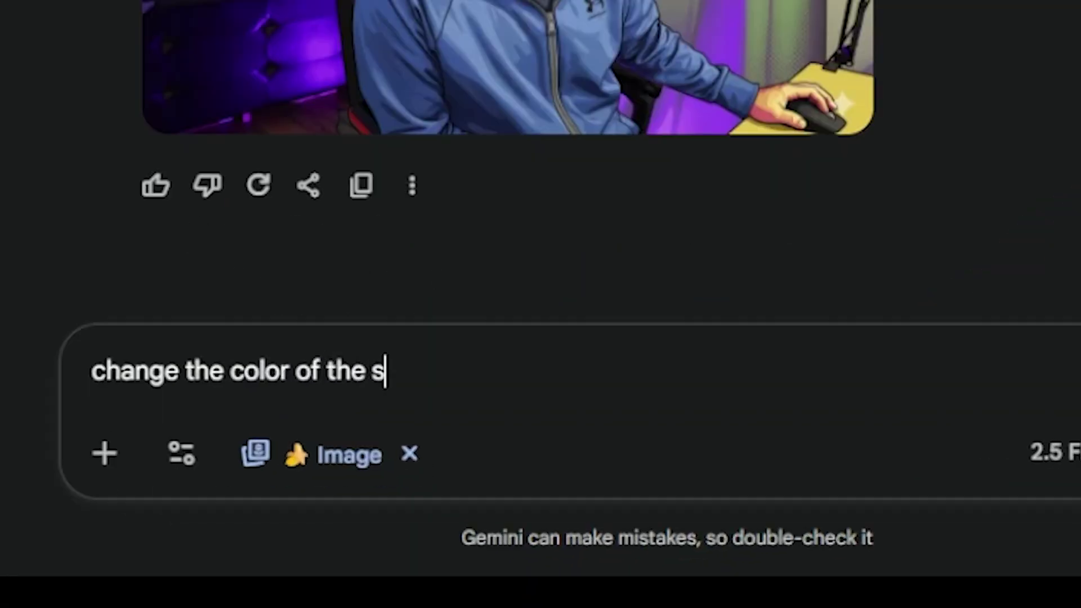
type("weatshirt to dark blue")
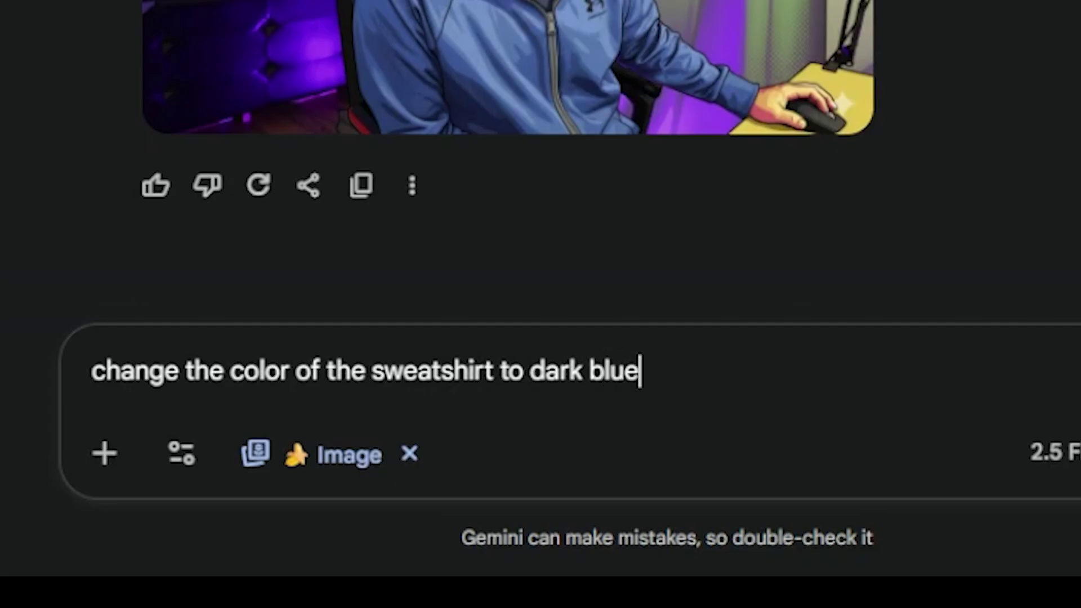
key("Return")
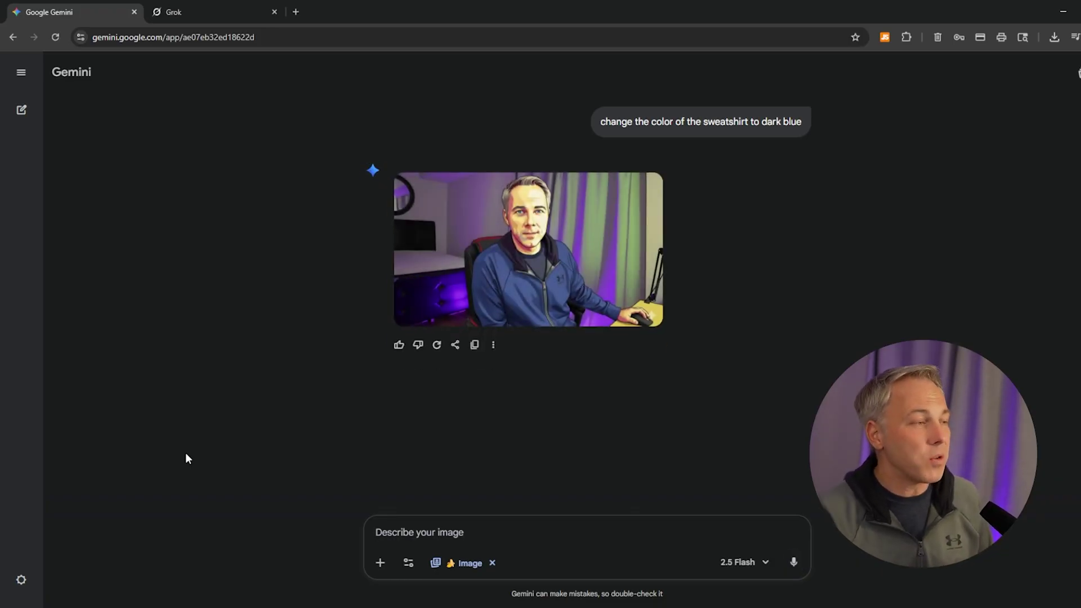
Step: Compare the sweatshirt colors of the pop art images in the chat and view the very dark navy version enlarged
scroll(603, 325, "up", 5)
scroll(605, 328, "down", 3)
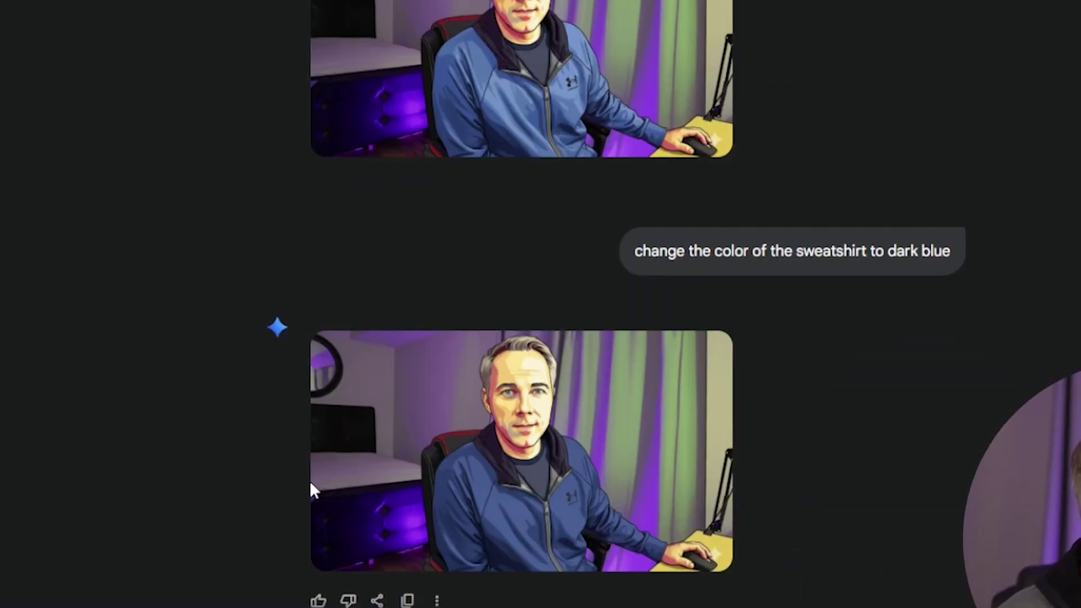
scroll(518, 333, "up", 1)
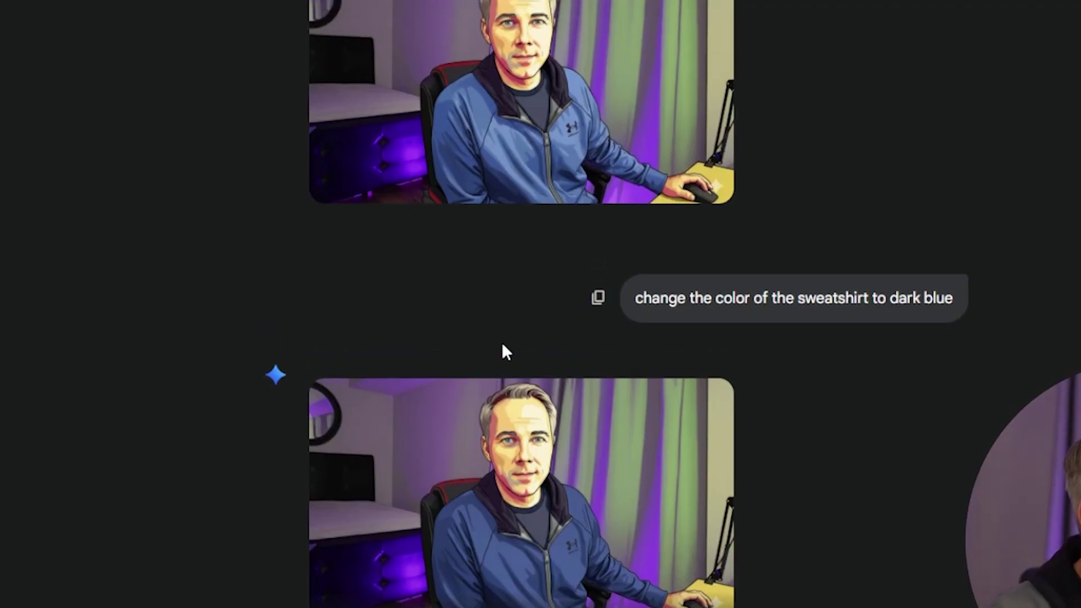
scroll(504, 352, "up", 1)
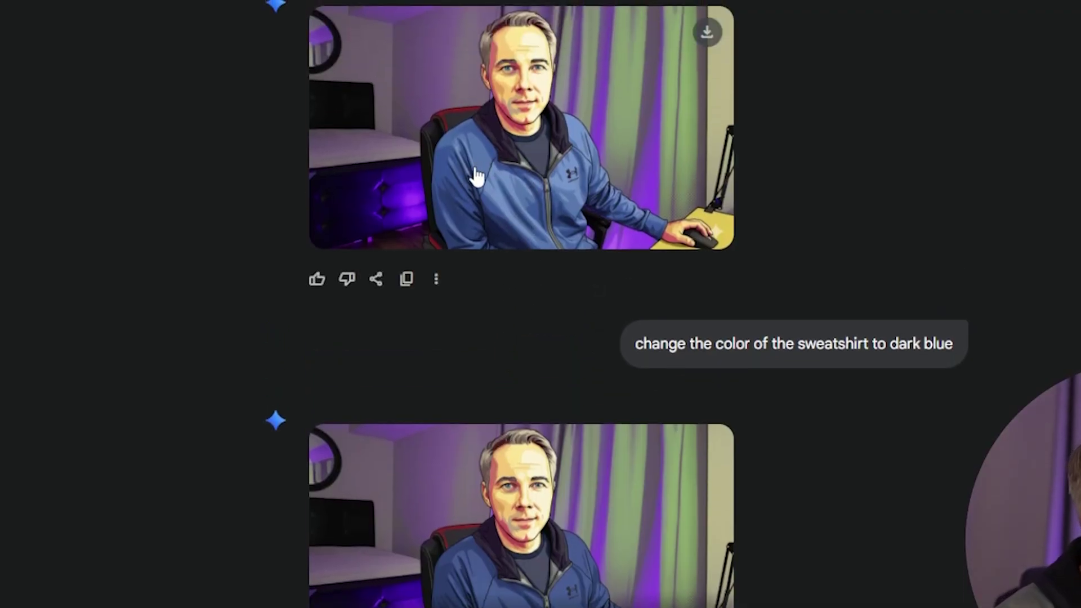
scroll(498, 250, "down", 2)
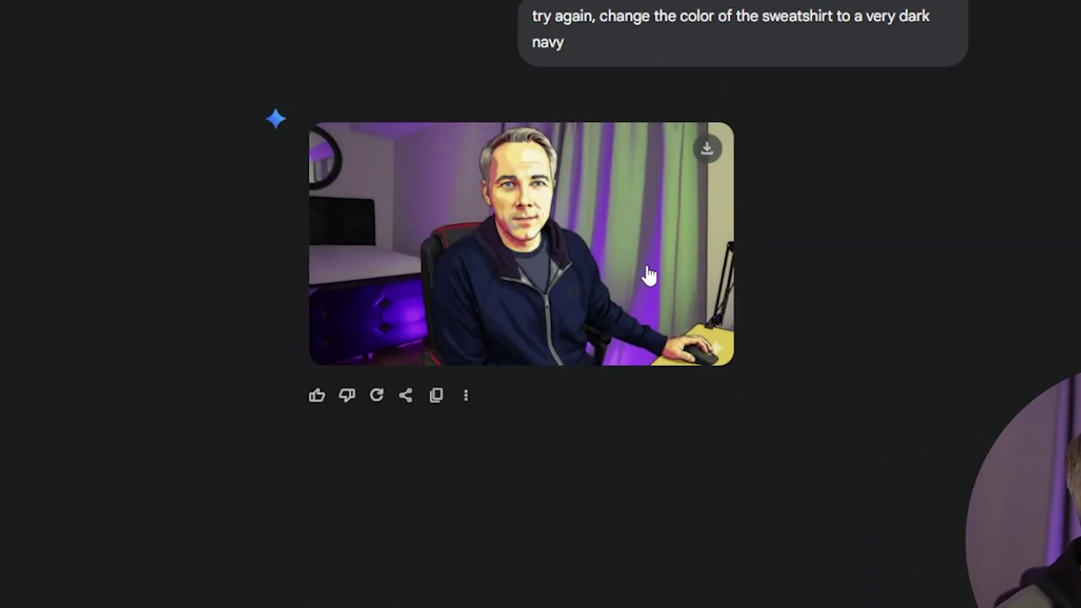
left_click(583, 274)
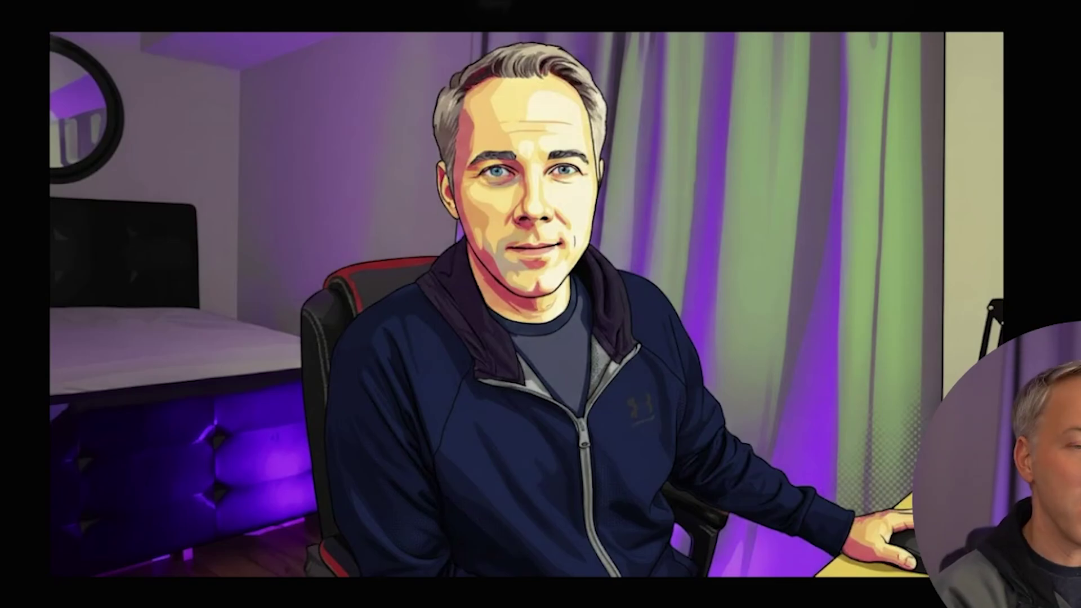
key("Escape")
Step: In a new image chat, upload the portrait photo and submit "create an image of artwork in the style of vincent van gogh using this photo"
left_click(22, 109)
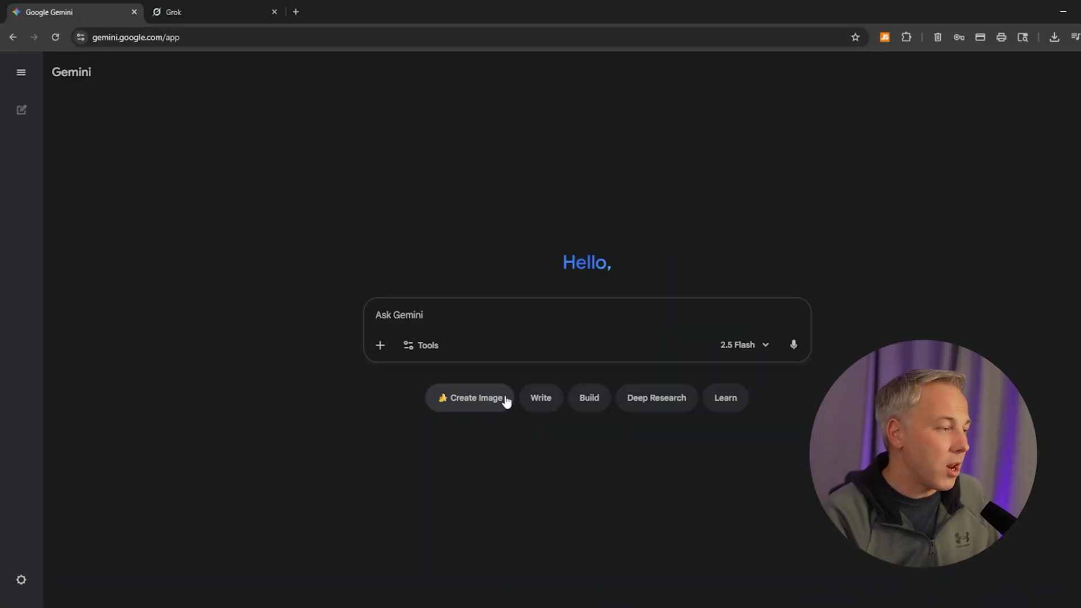
left_click(505, 403)
left_click(380, 345)
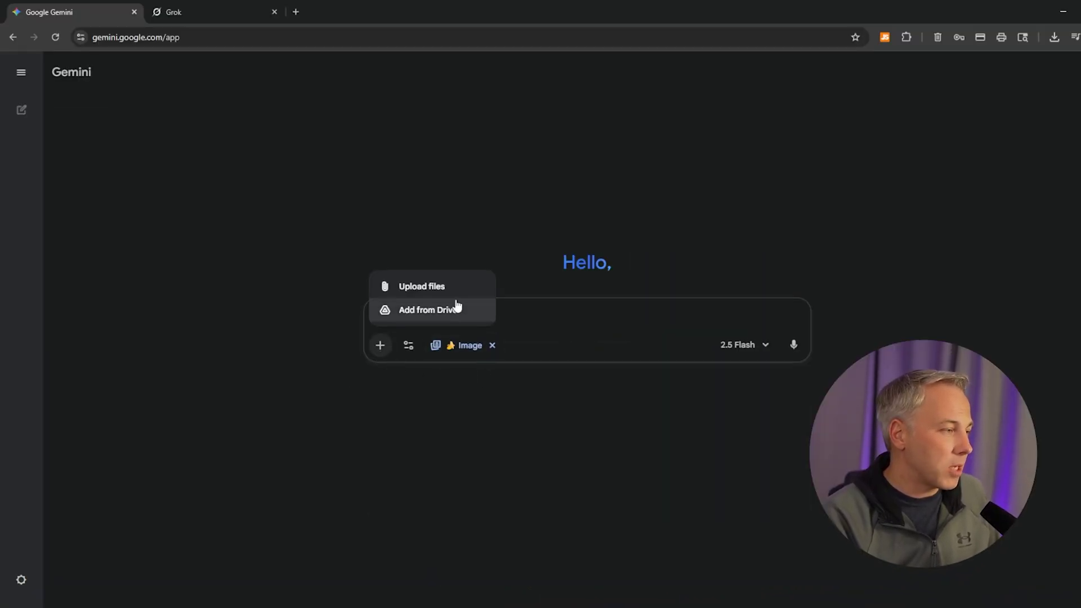
left_click(441, 286)
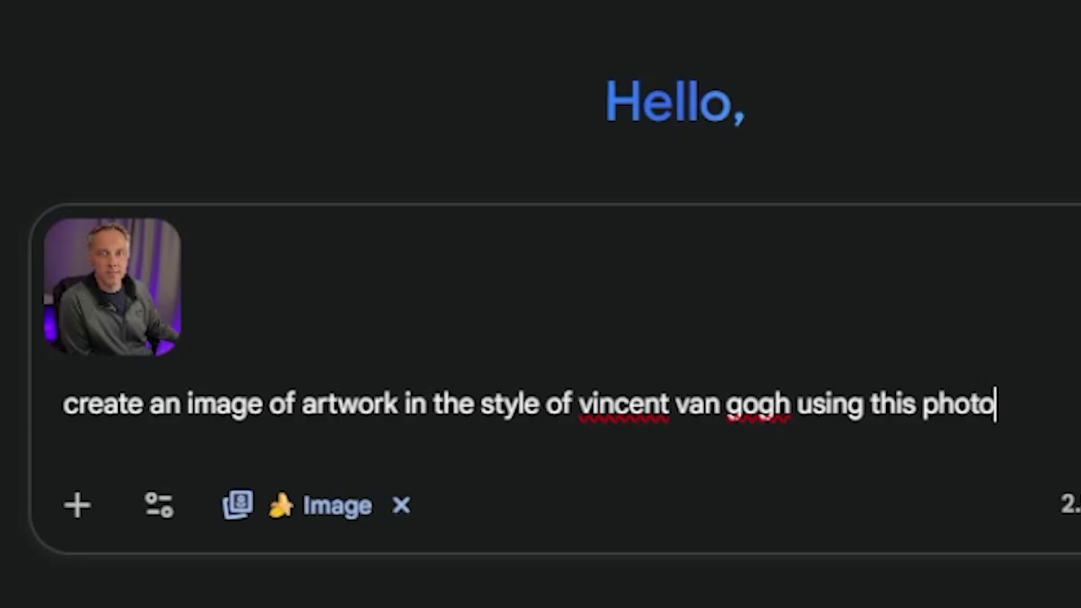
left_click(795, 373)
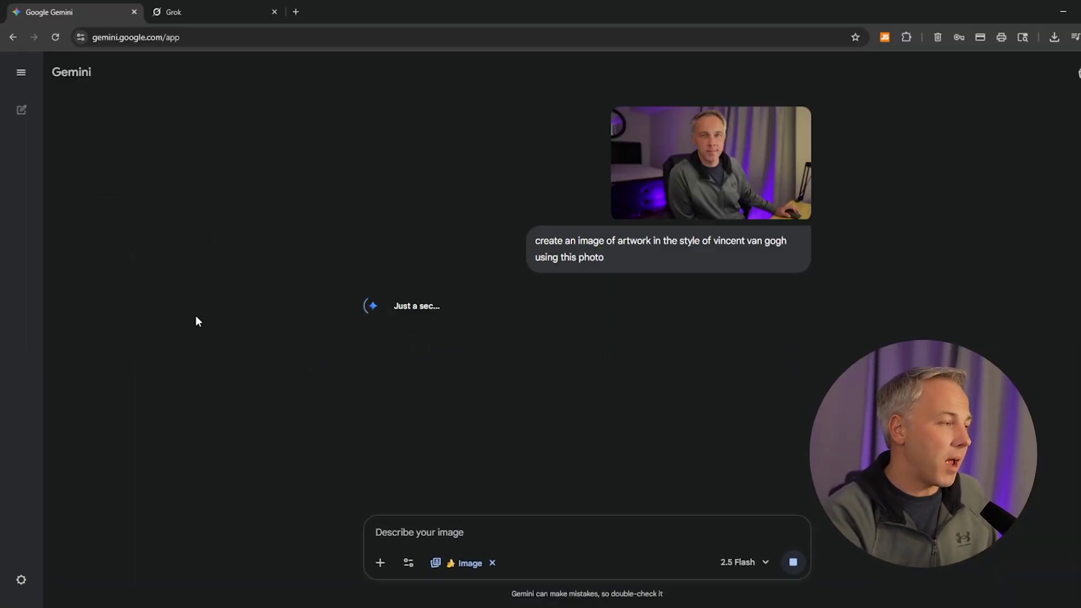
left_click(465, 393)
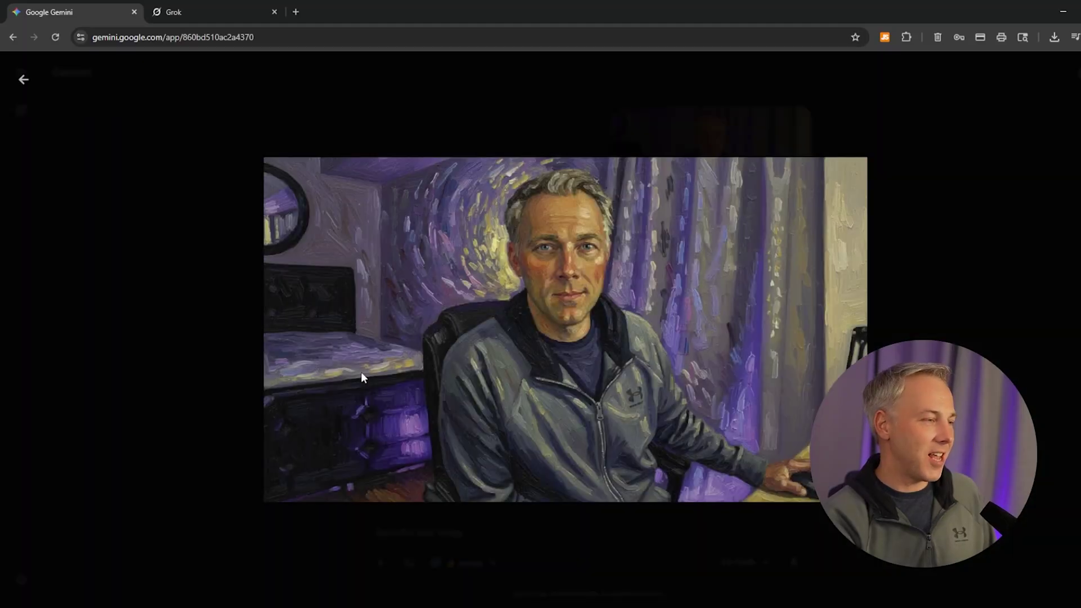
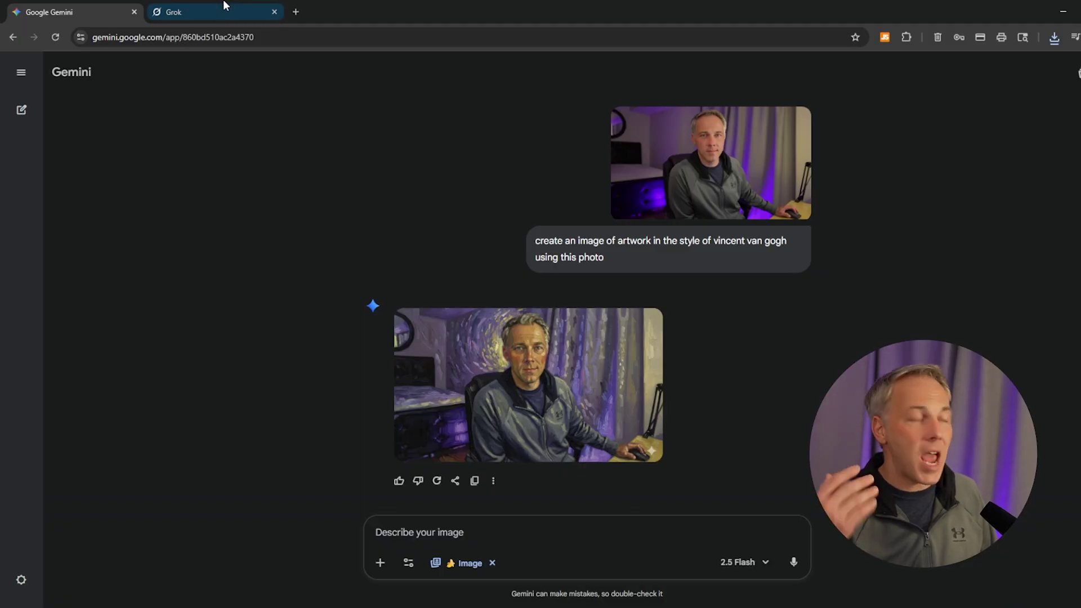
Step: Switch to Grok's Imagine section and upload an image file to the prompt
left_click(223, 11)
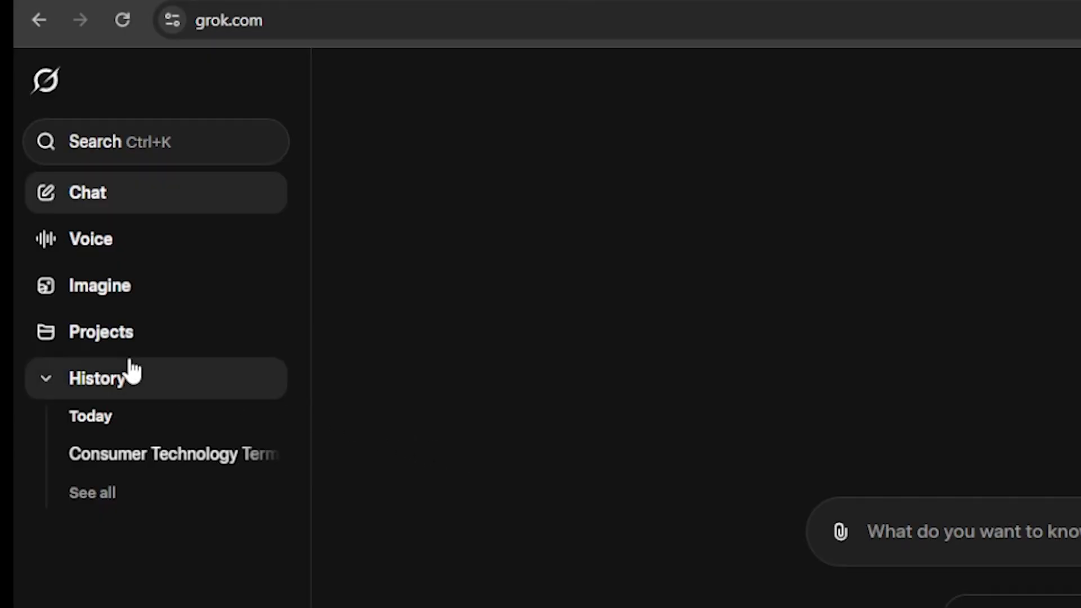
left_click(100, 296)
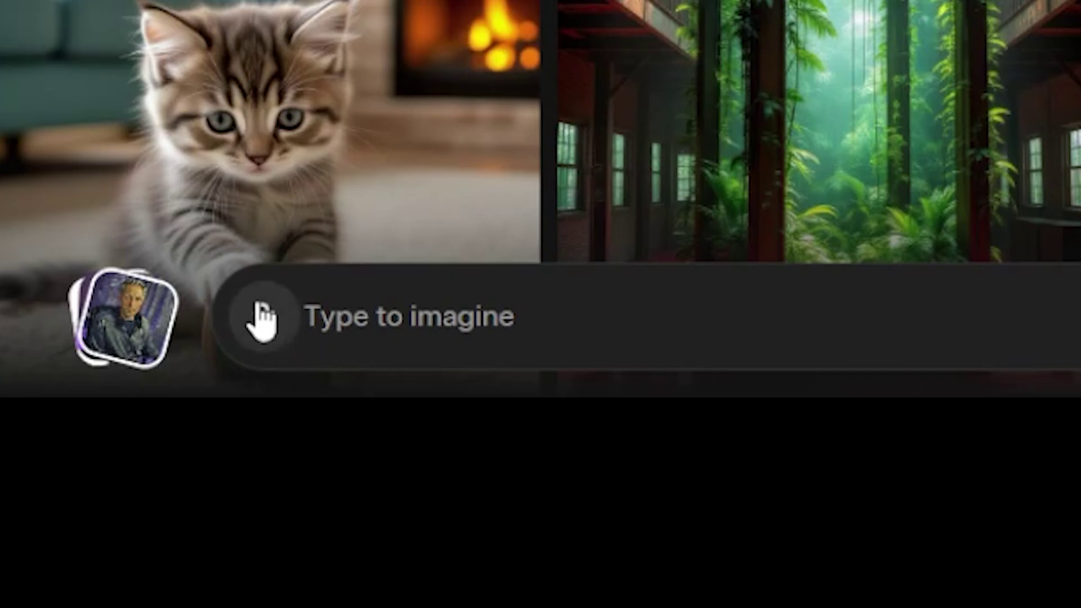
left_click(260, 329)
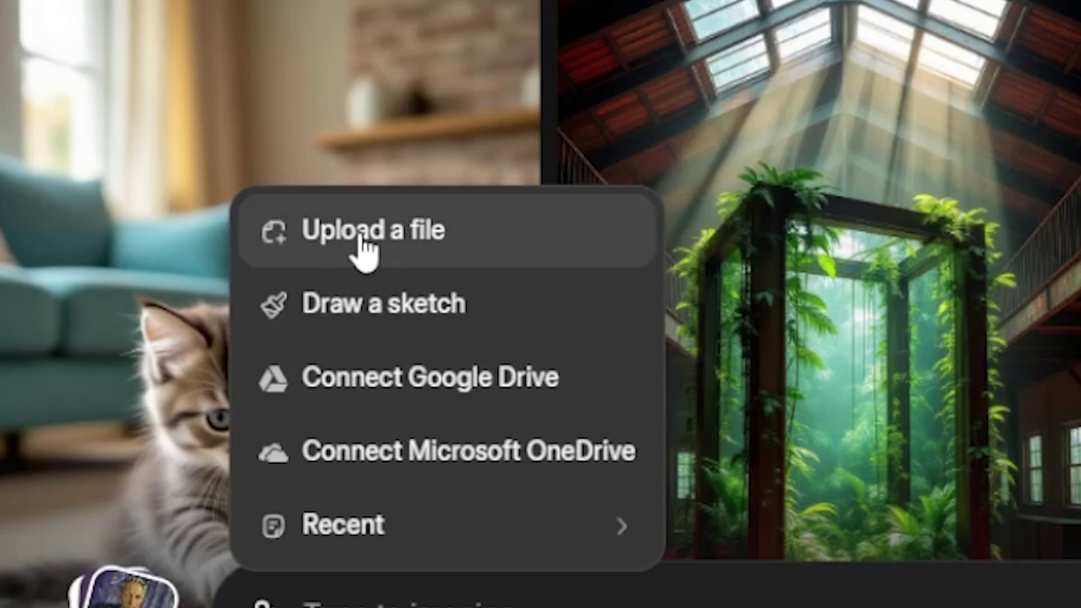
left_click(365, 247)
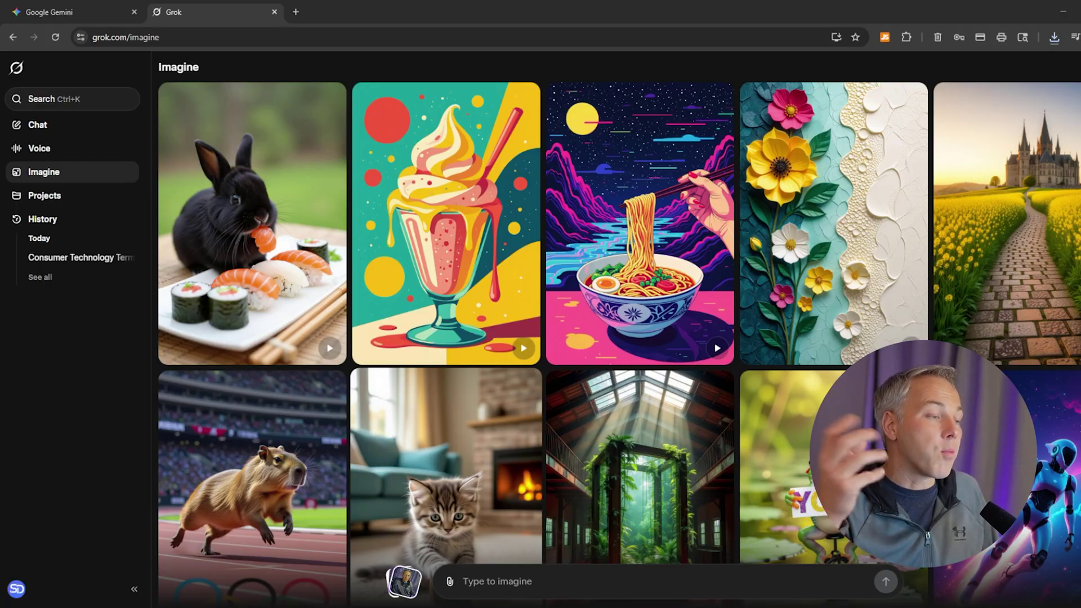
left_click(698, 490)
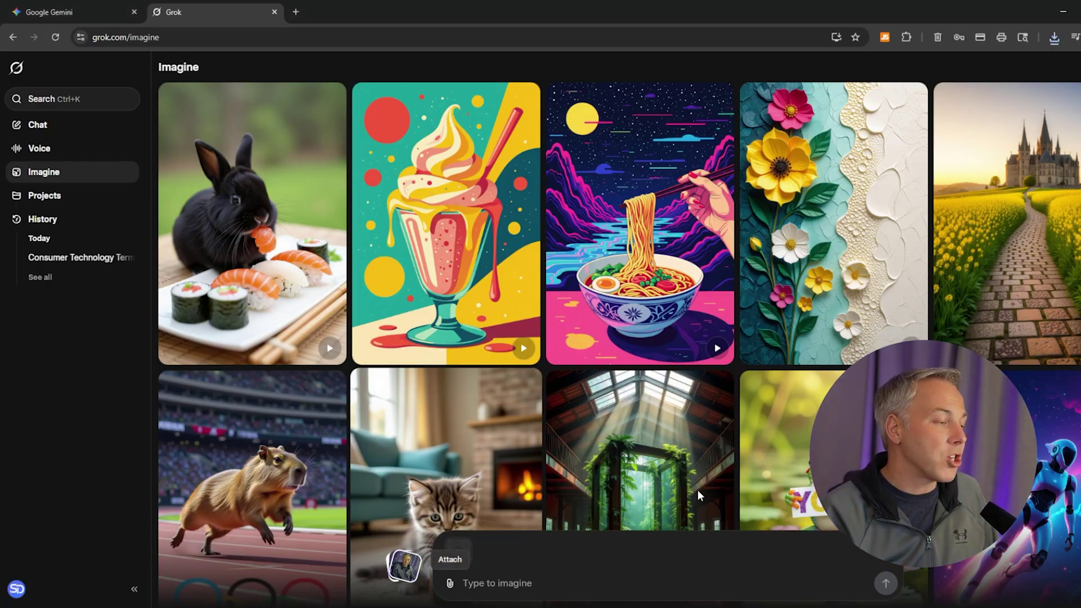